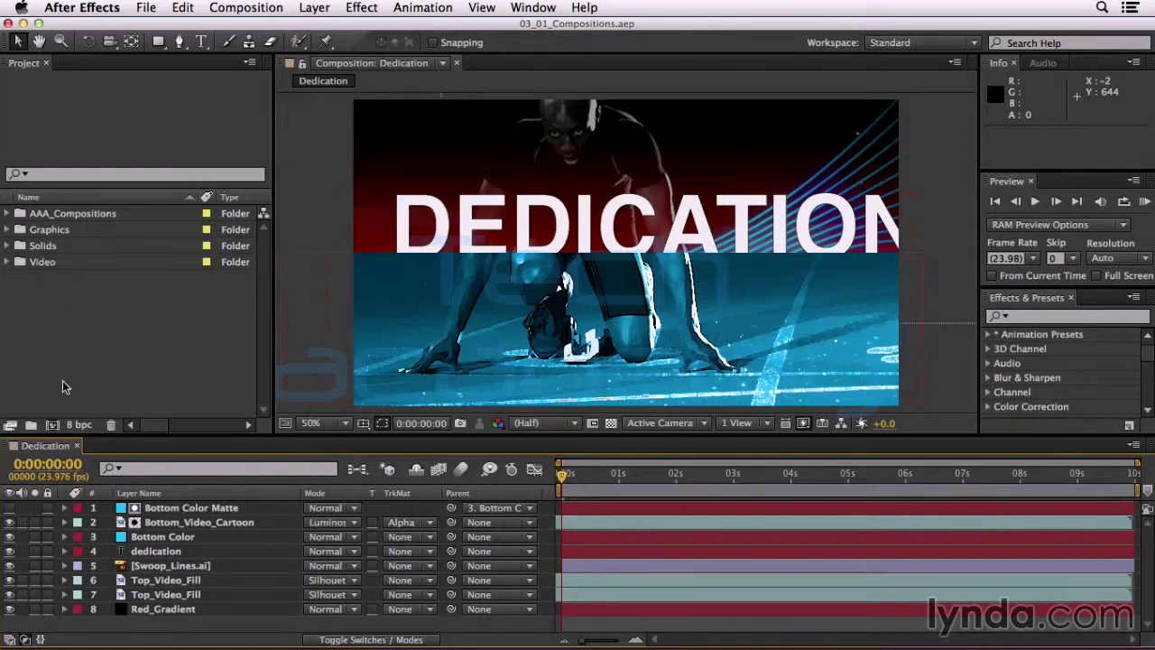
Import Stair_RunDown.mov from the Footage 03_Video folder and create a new composition from the clip
double_click(131, 316)
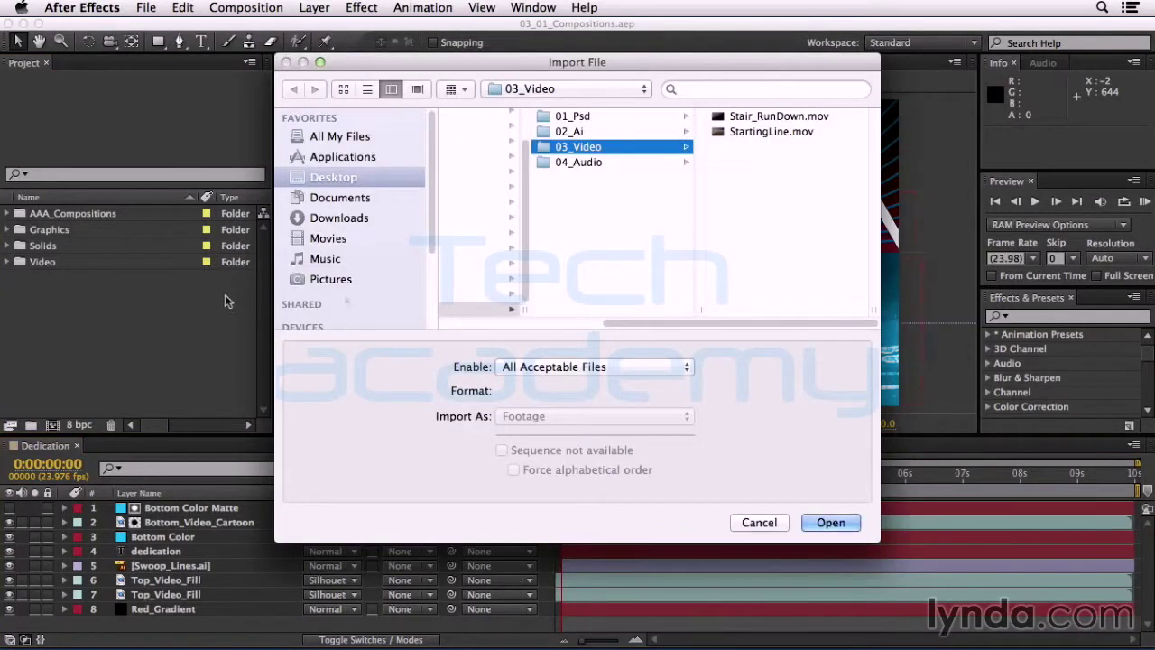
left_click_drag(632, 323, 579, 324)
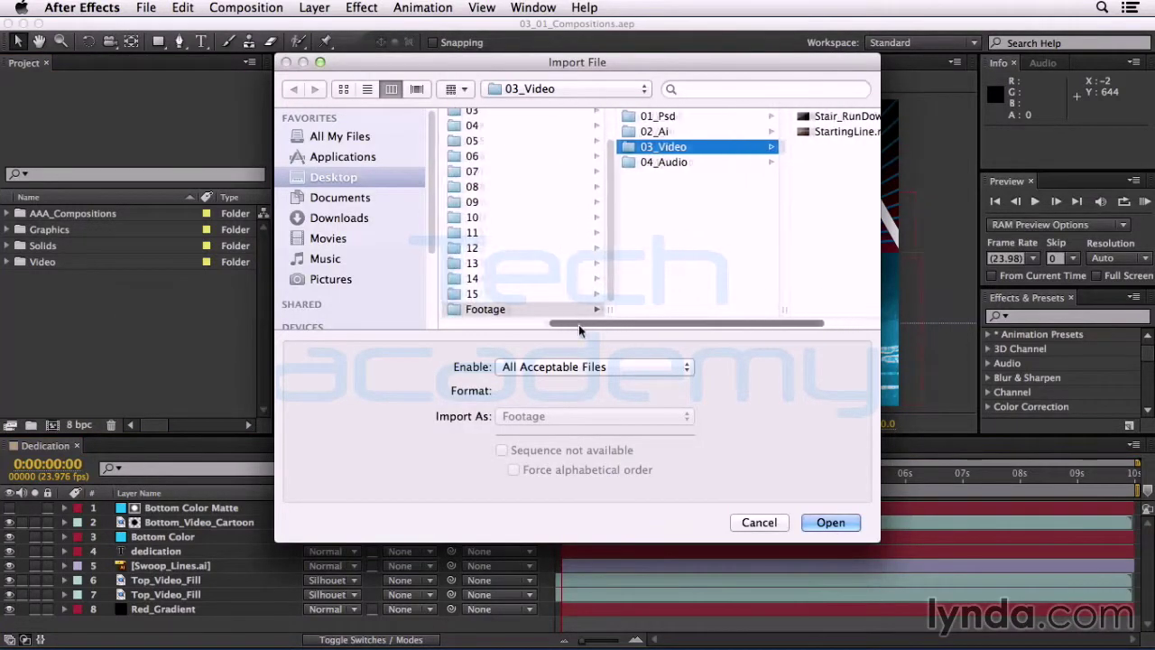
left_click(487, 308)
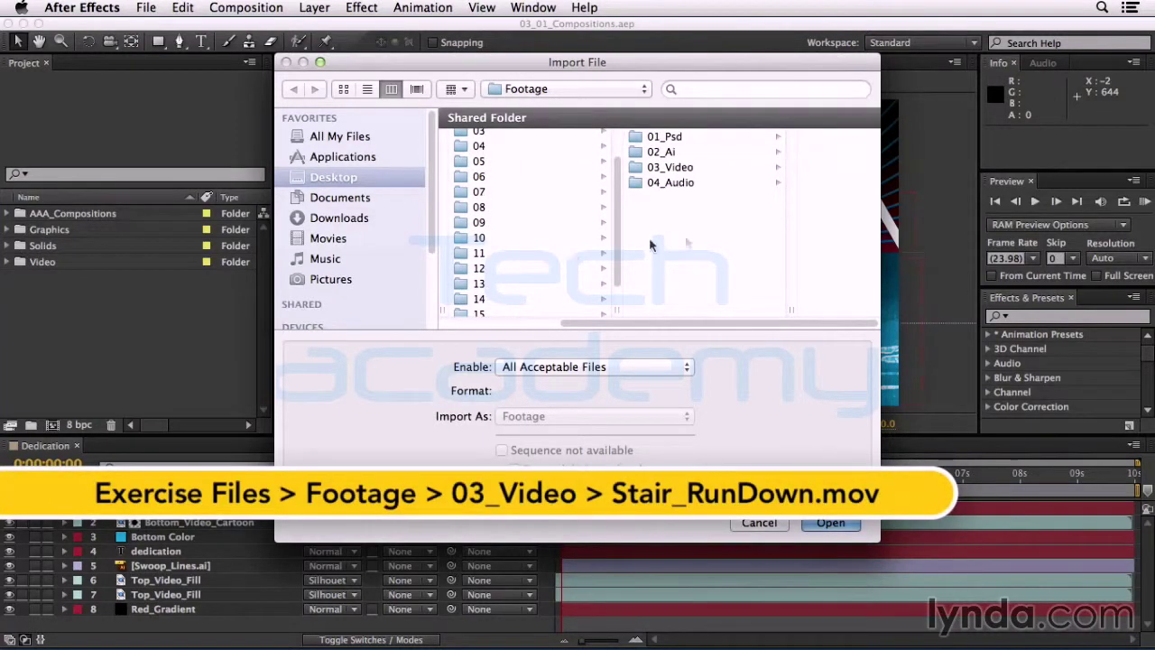
left_click(702, 169)
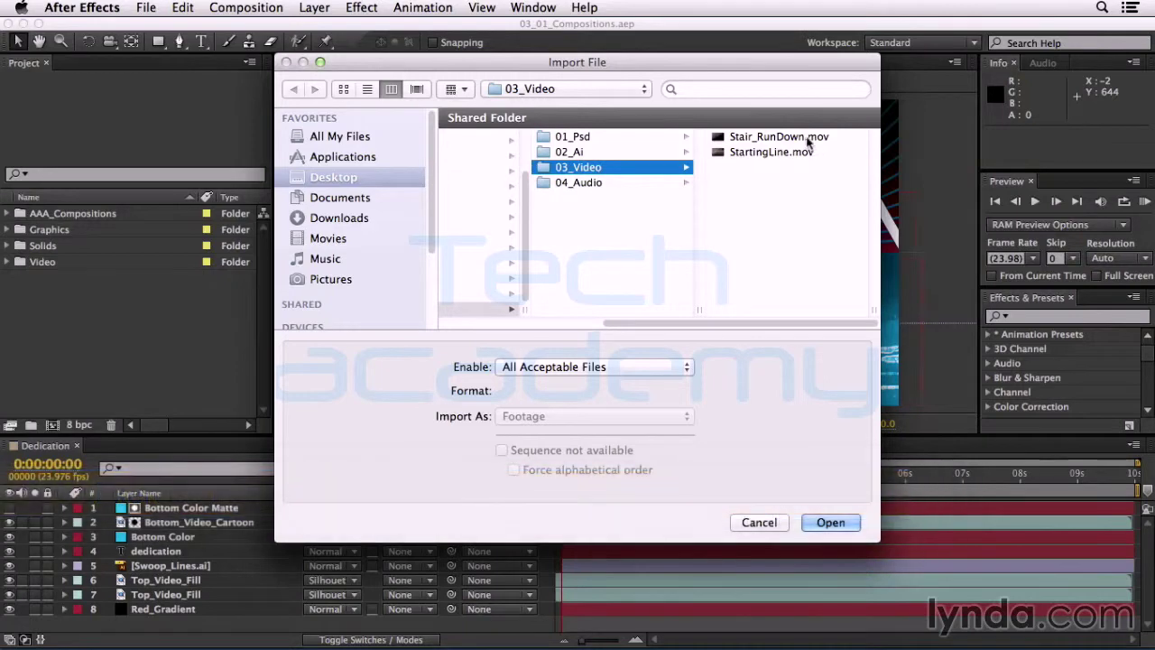
left_click(809, 140)
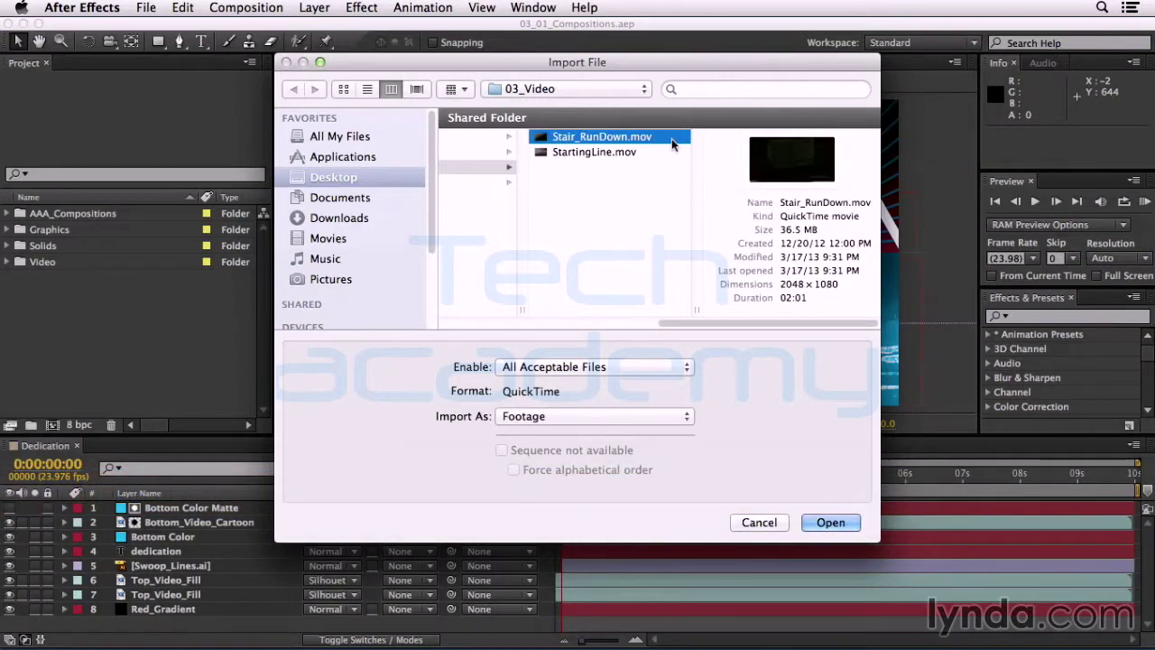
double_click(628, 137)
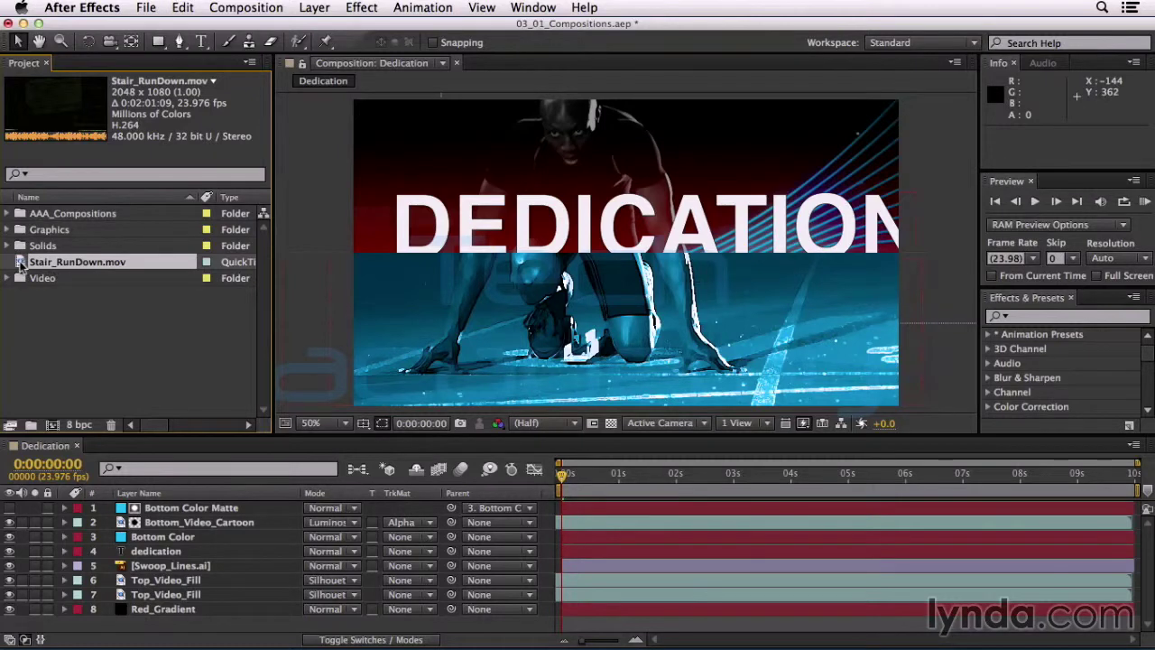
left_click_drag(20, 261, 54, 425)
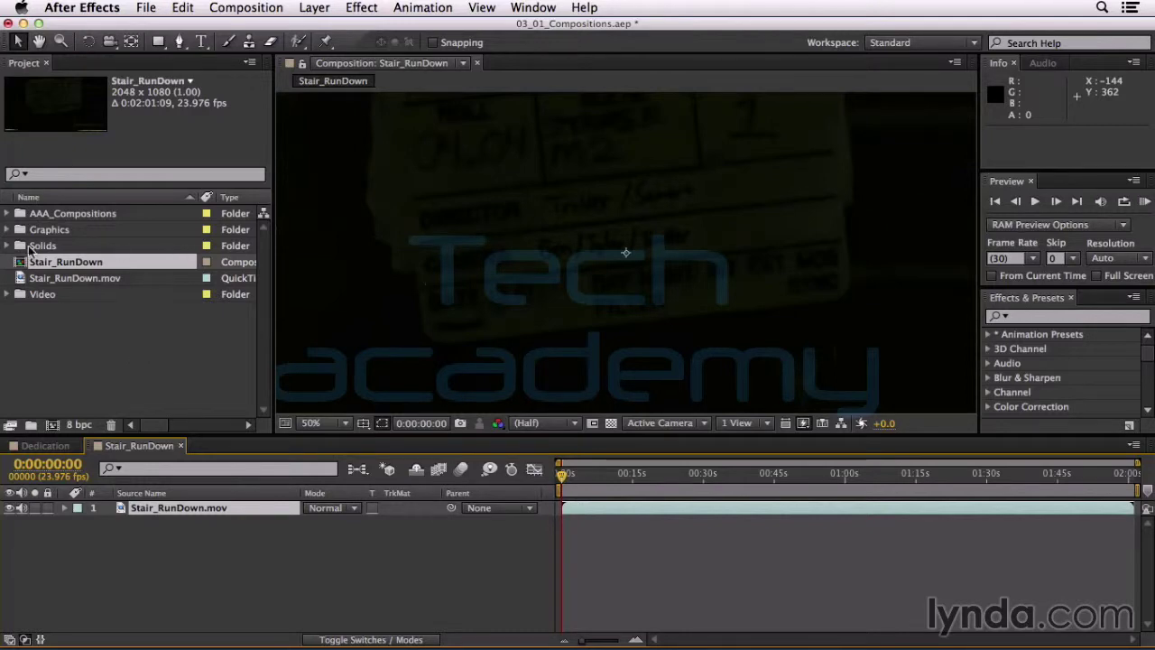
Change the Stair_RunDown composition settings to the HDV/HDTV 720 29.97 preset with a 23.976 frame rate and a 0:00:10:00 duration
key("super+k")
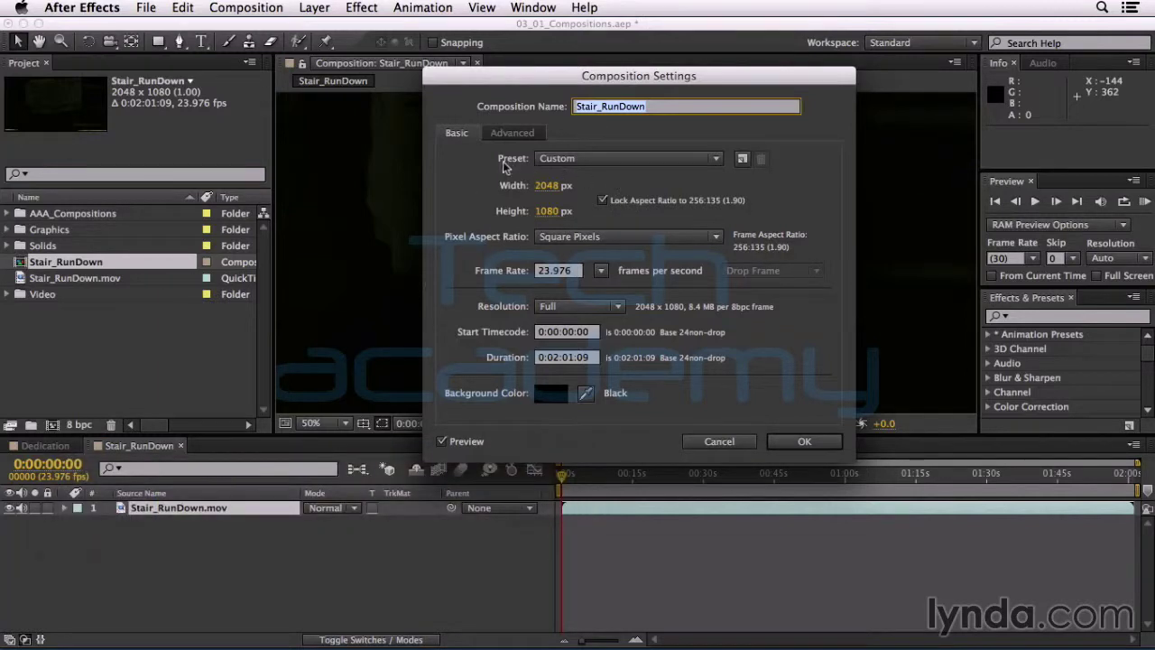
left_click(607, 158)
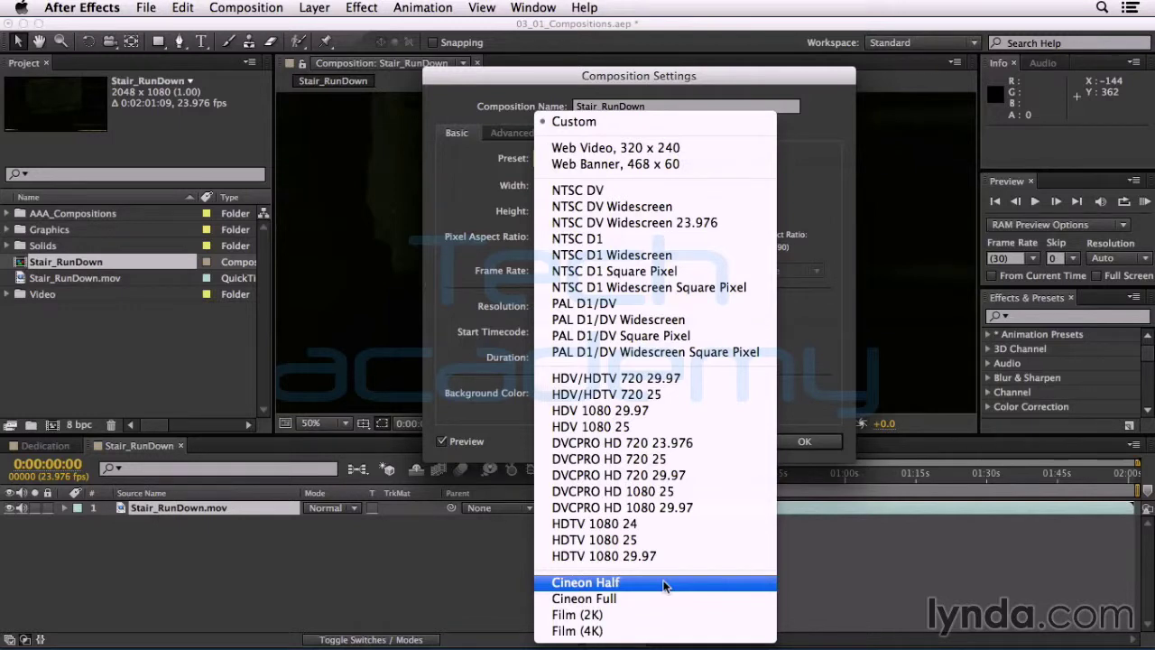
left_click(691, 383)
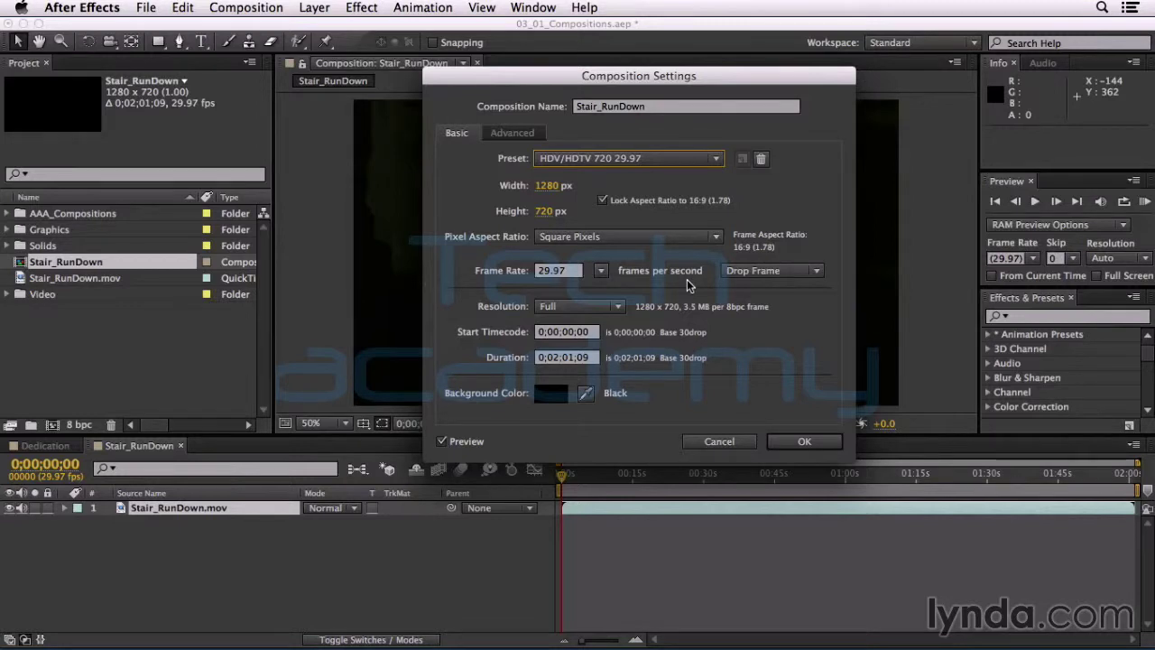
left_click(601, 271)
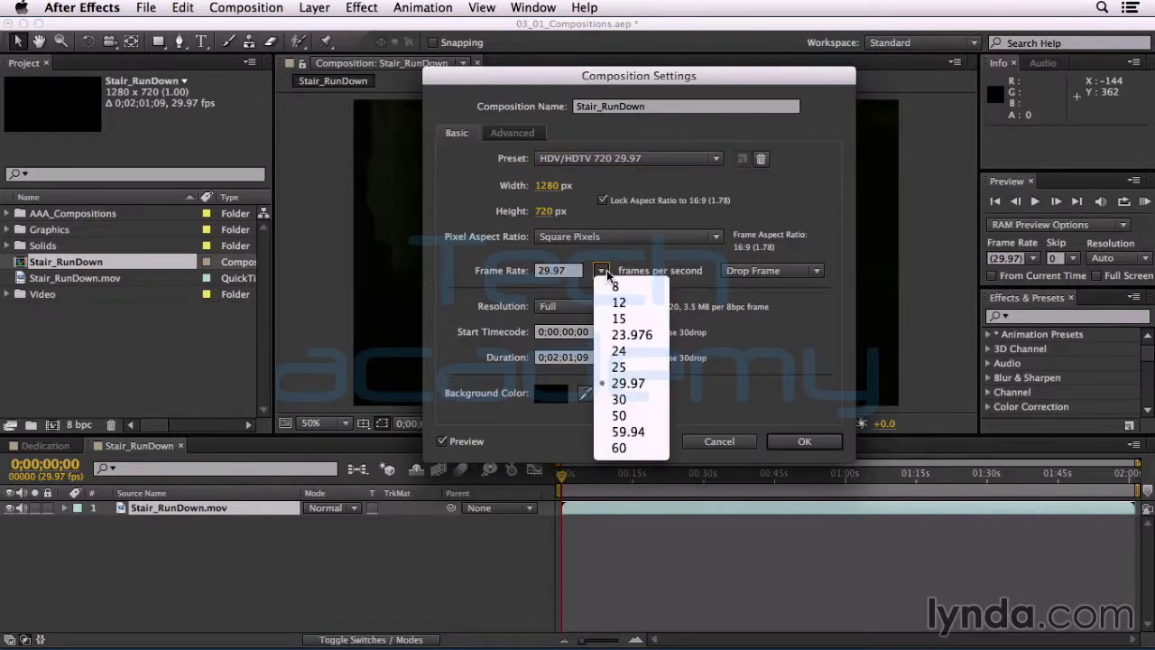
left_click(661, 334)
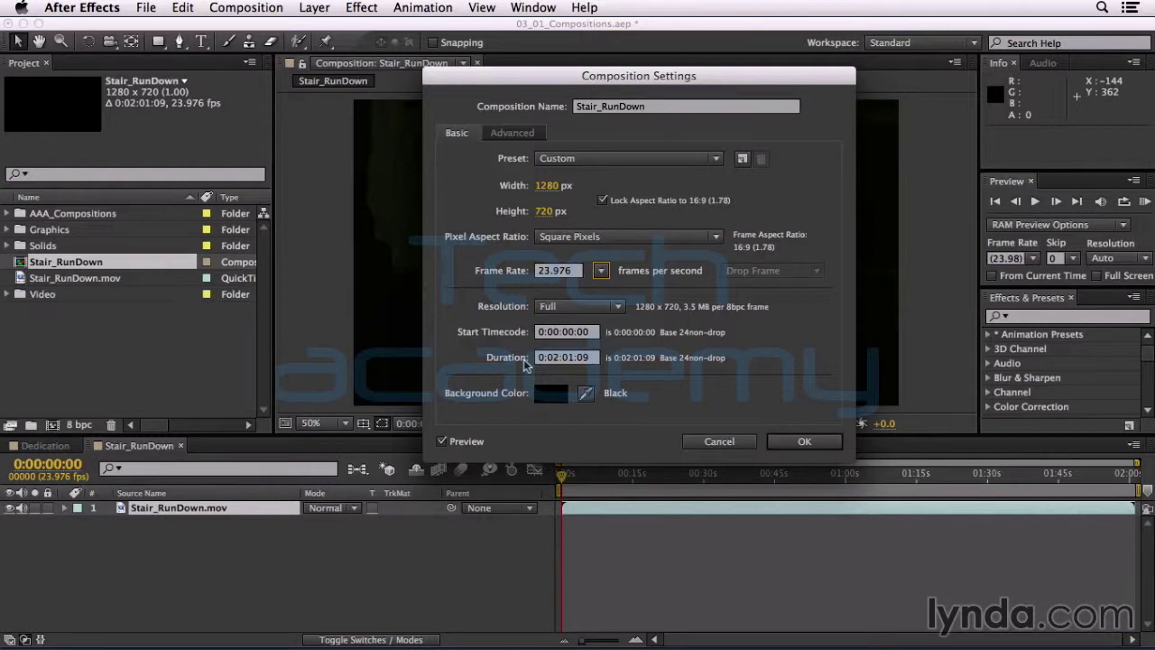
left_click(592, 359)
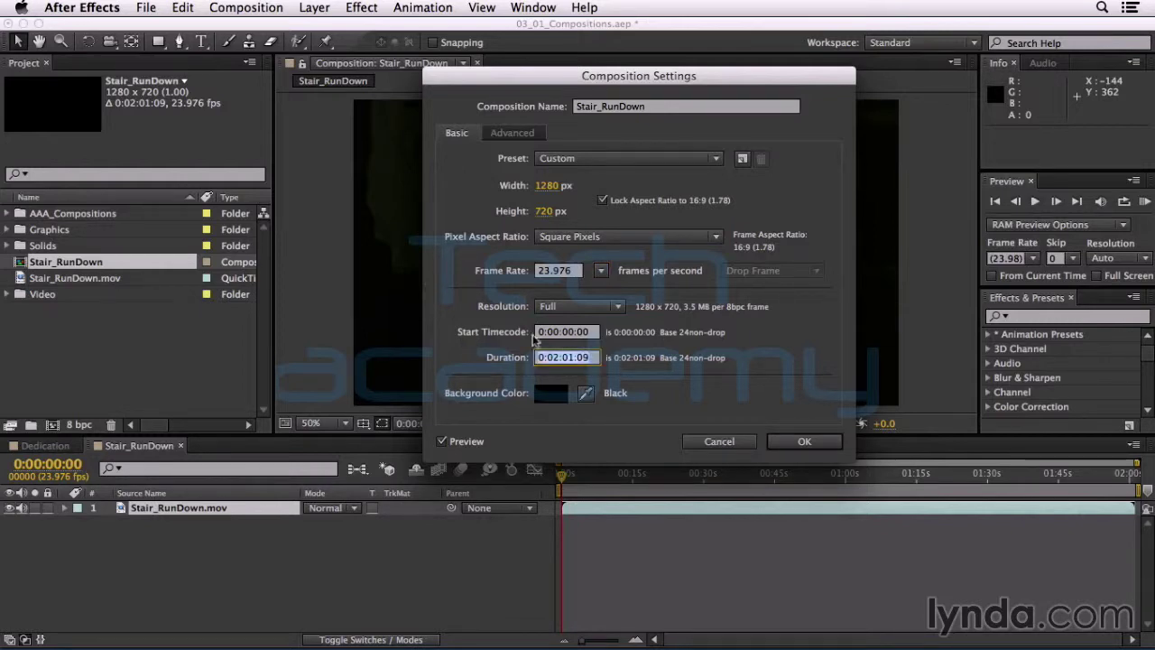
type("1000")
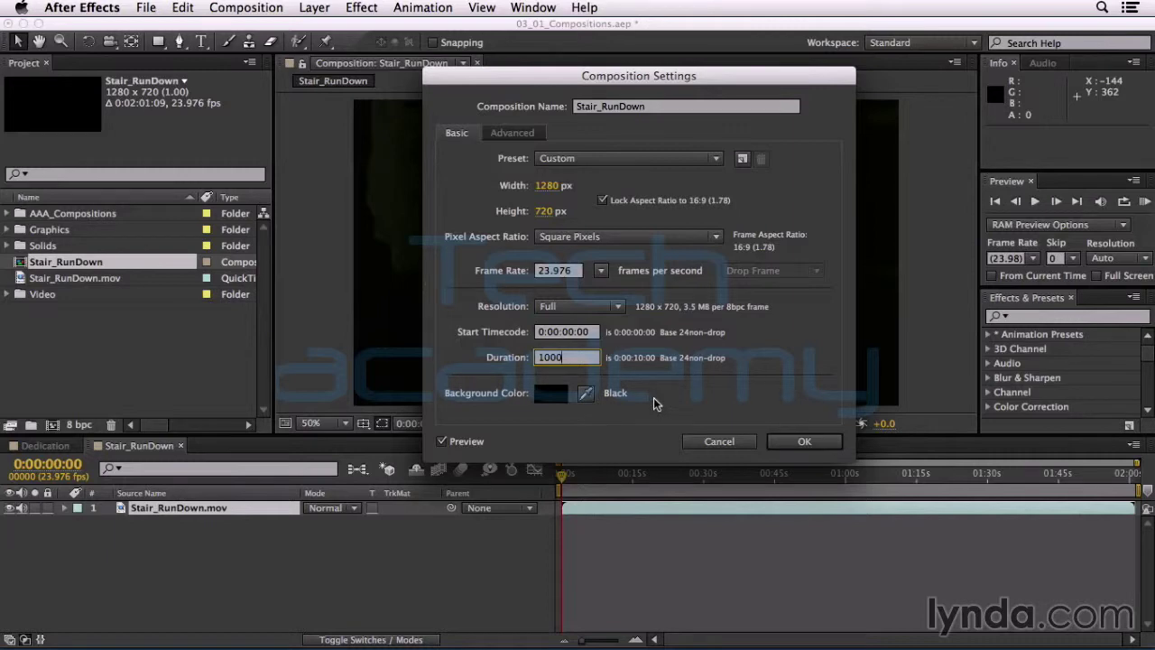
left_click(804, 442)
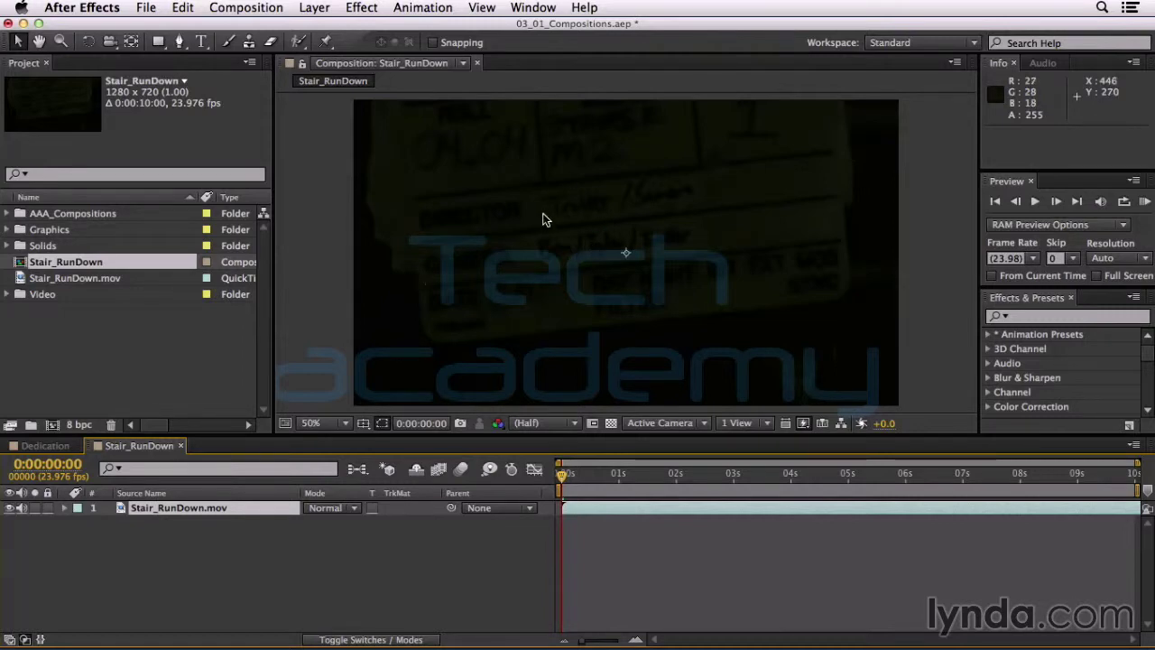
At 0:00:08:02, reposition the Stair_RunDown.mov layer to about 964, 420 and move the current time back to 0:00:06:19
key("comma")
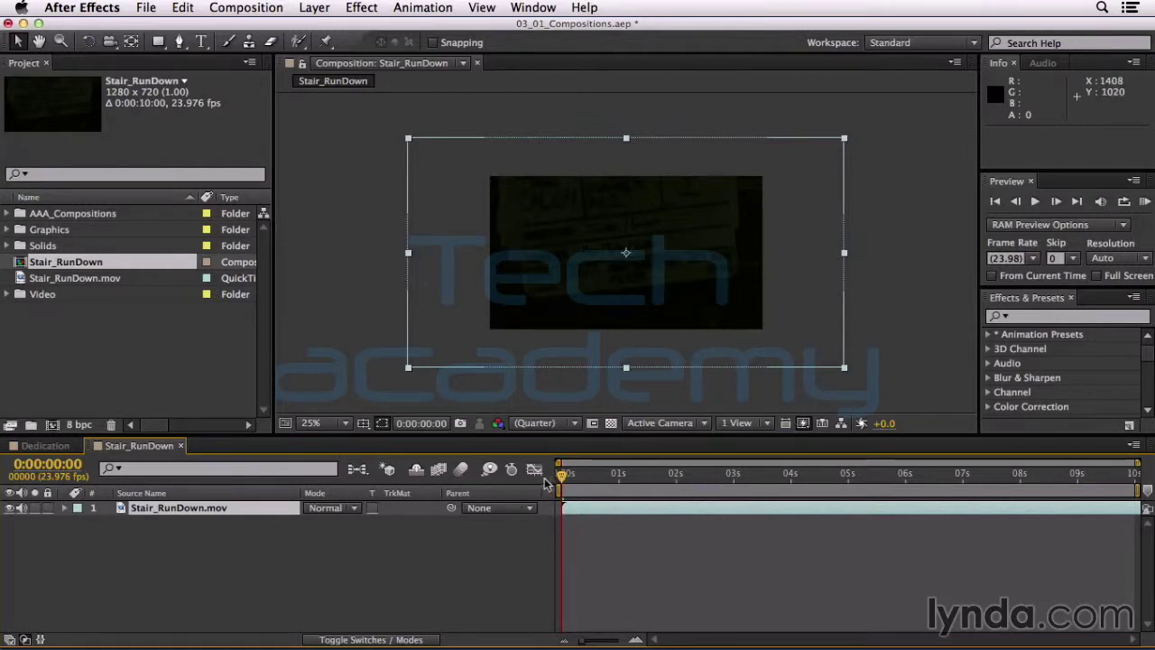
left_click_drag(564, 479, 1025, 501)
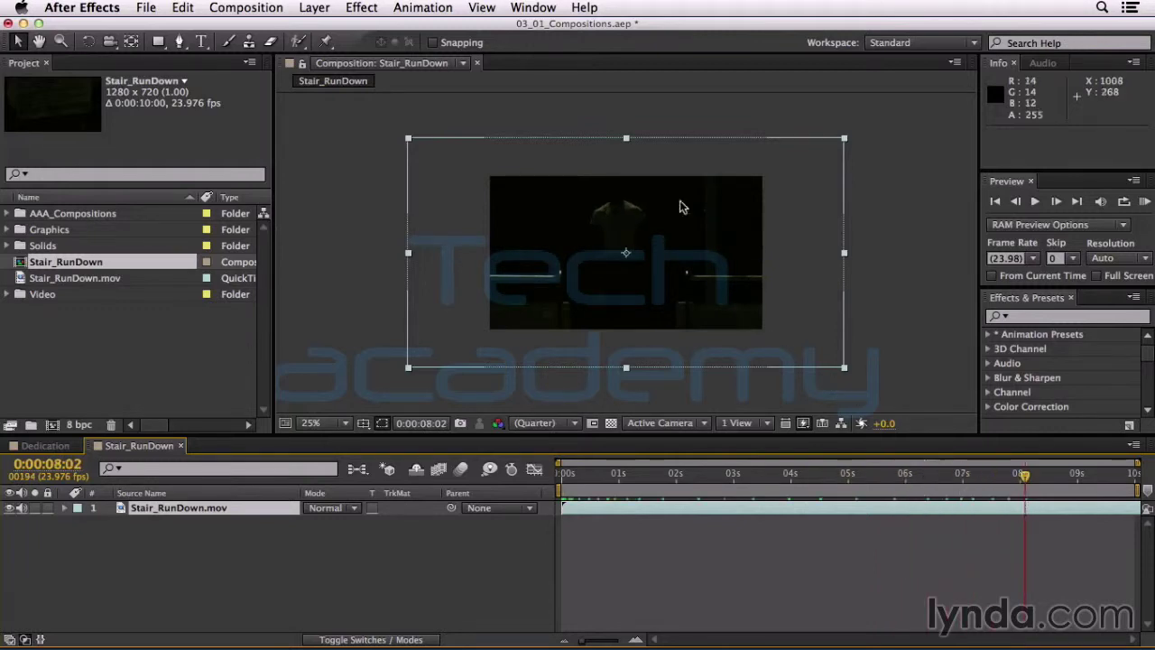
left_click_drag(806, 297, 860, 310)
left_click_drag(1025, 473, 946, 466)
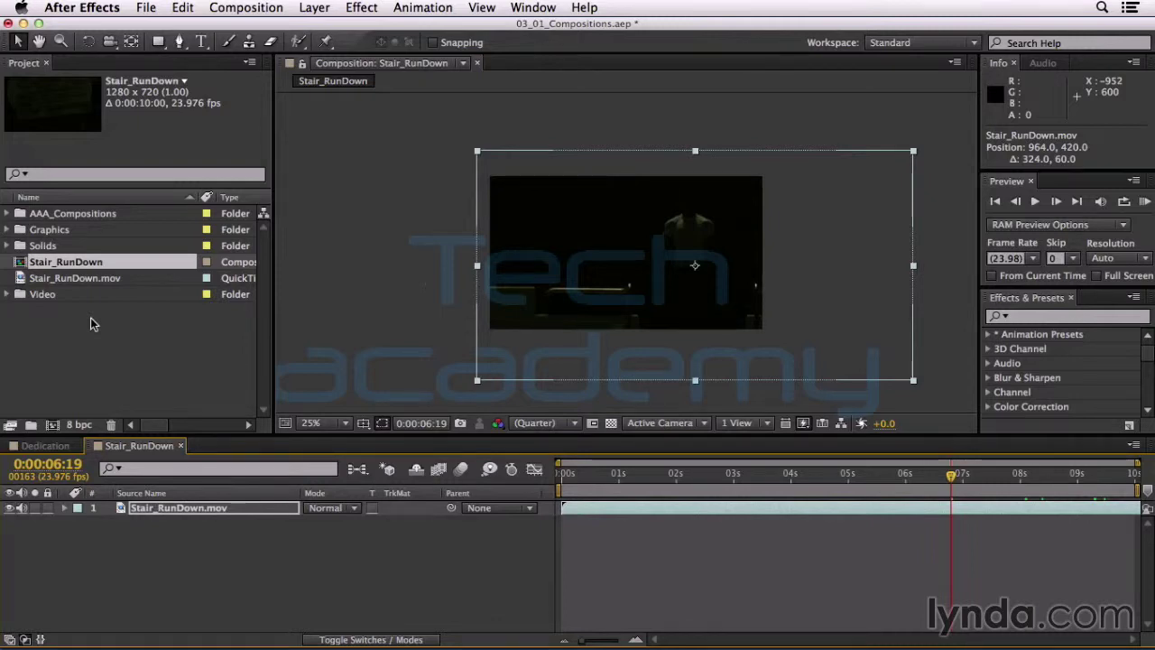
Create a new empty composition named Comp 1 at 1280 x 720, 23.976 fps and a 0:00:10:00 duration
left_click(113, 335)
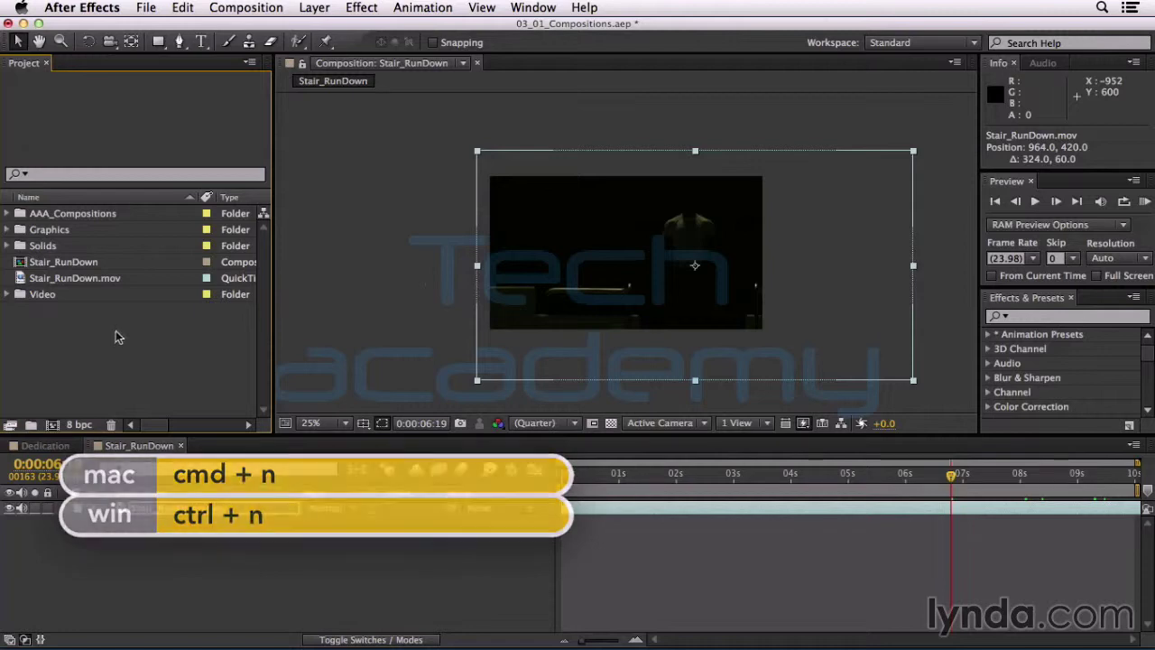
left_click(233, 5)
left_click(271, 28)
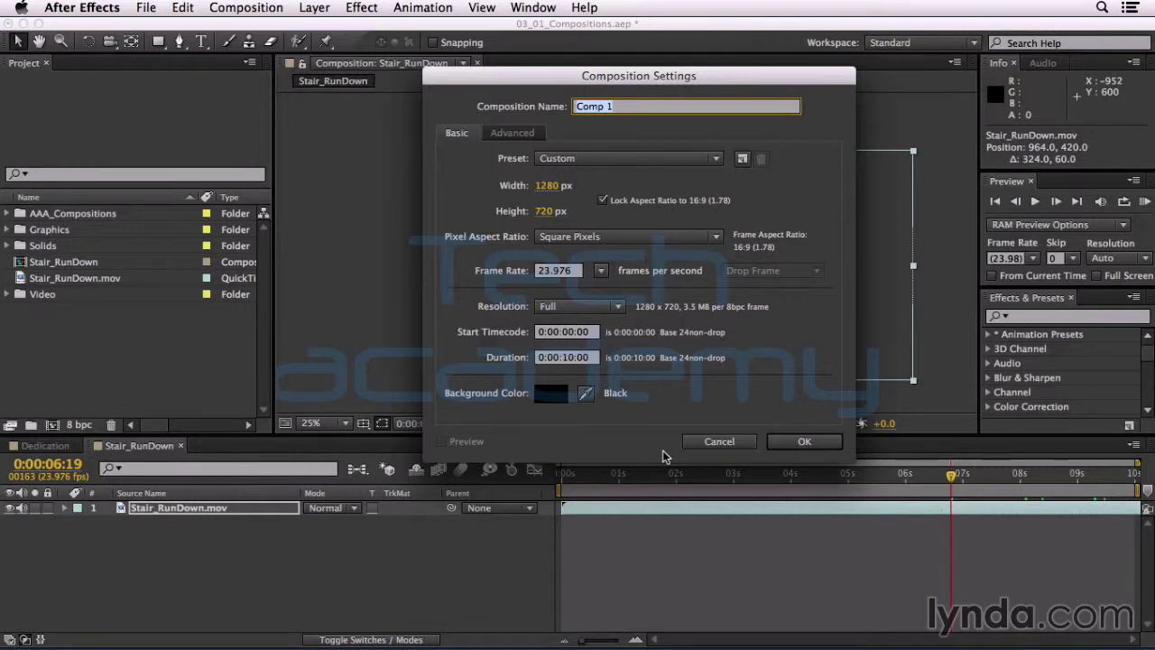
left_click(792, 441)
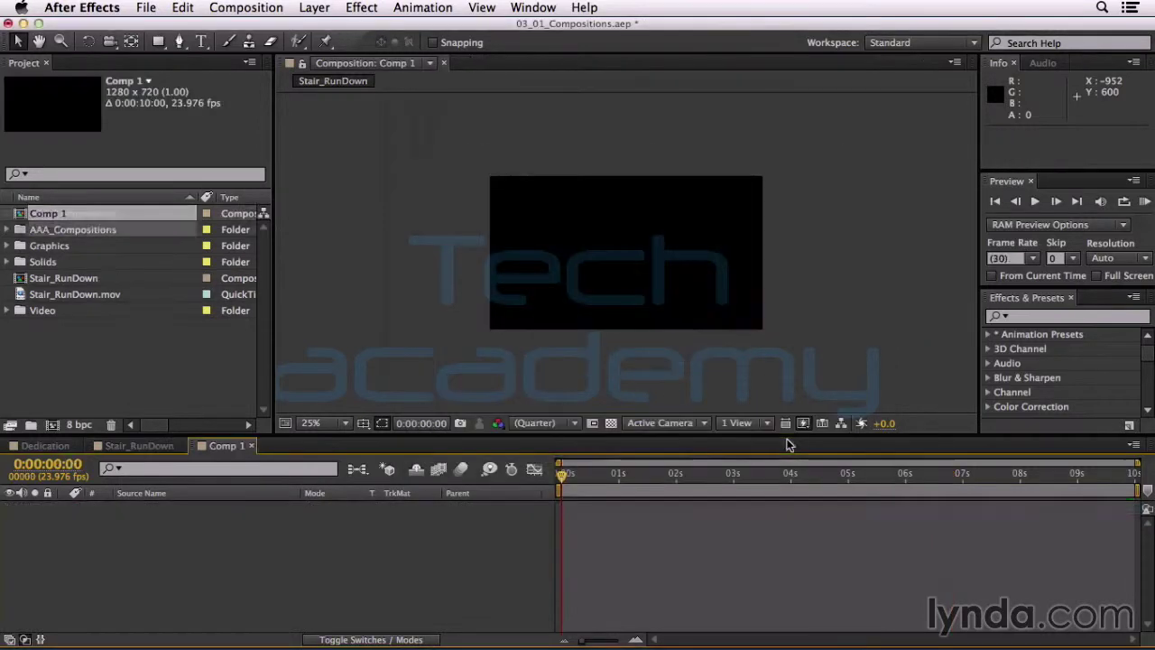
left_click(36, 231)
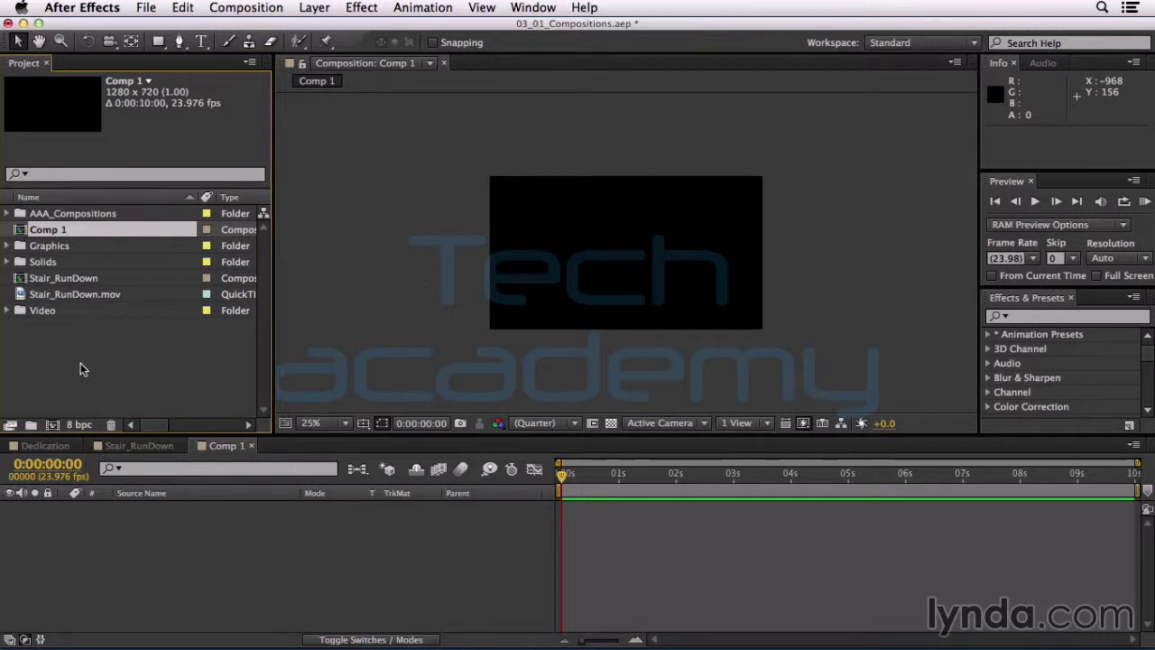
Duplicate the Dedication composition in the AAA_Compositions folder and rename the copy Determination
left_click(8, 214)
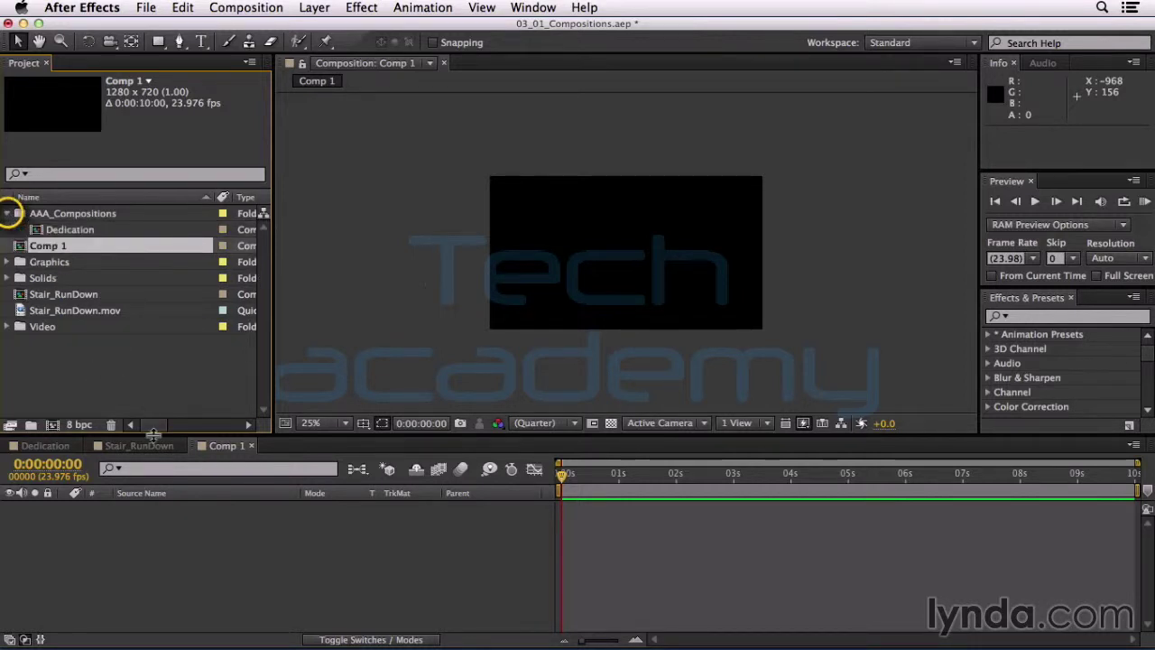
double_click(40, 231)
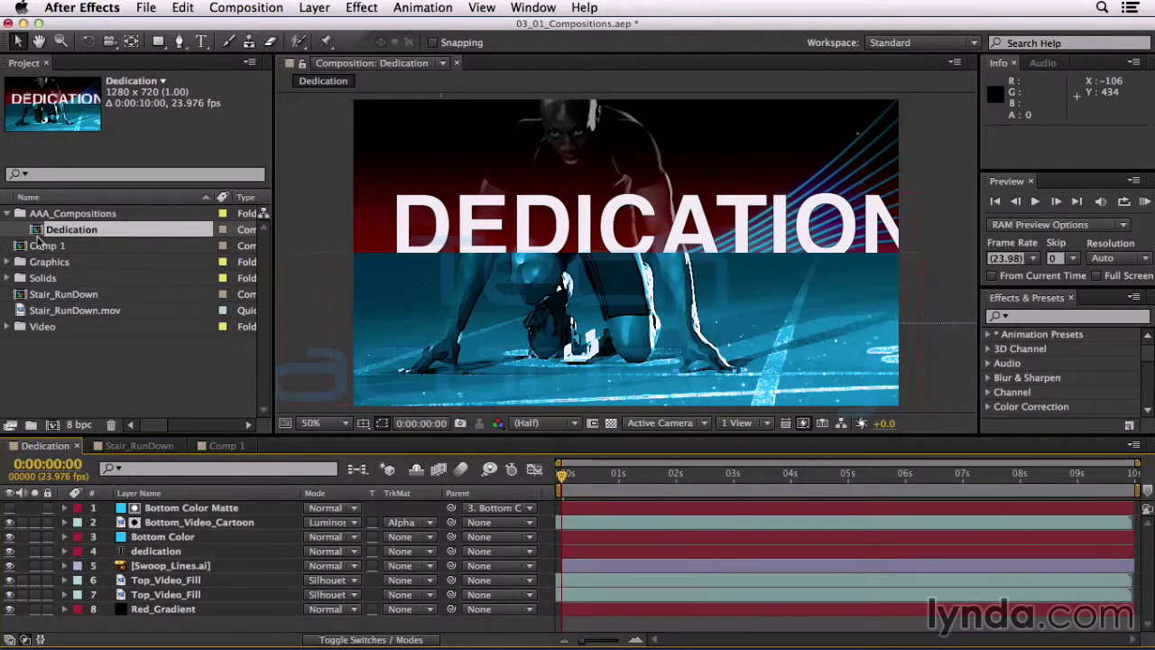
left_click(182, 7)
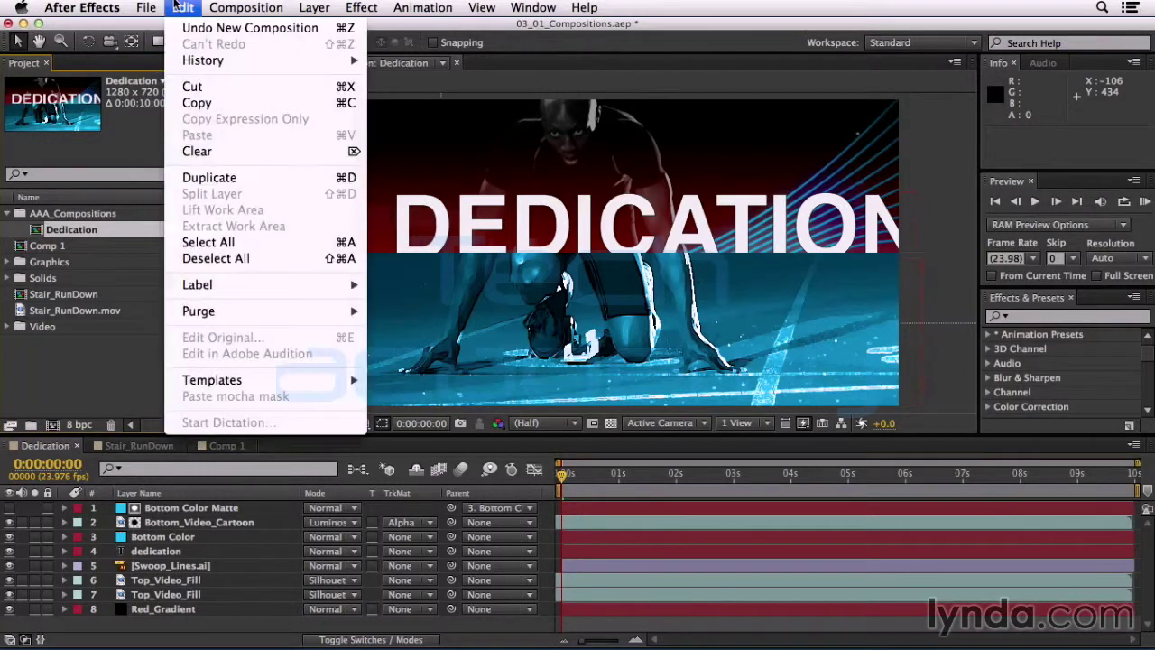
left_click(212, 179)
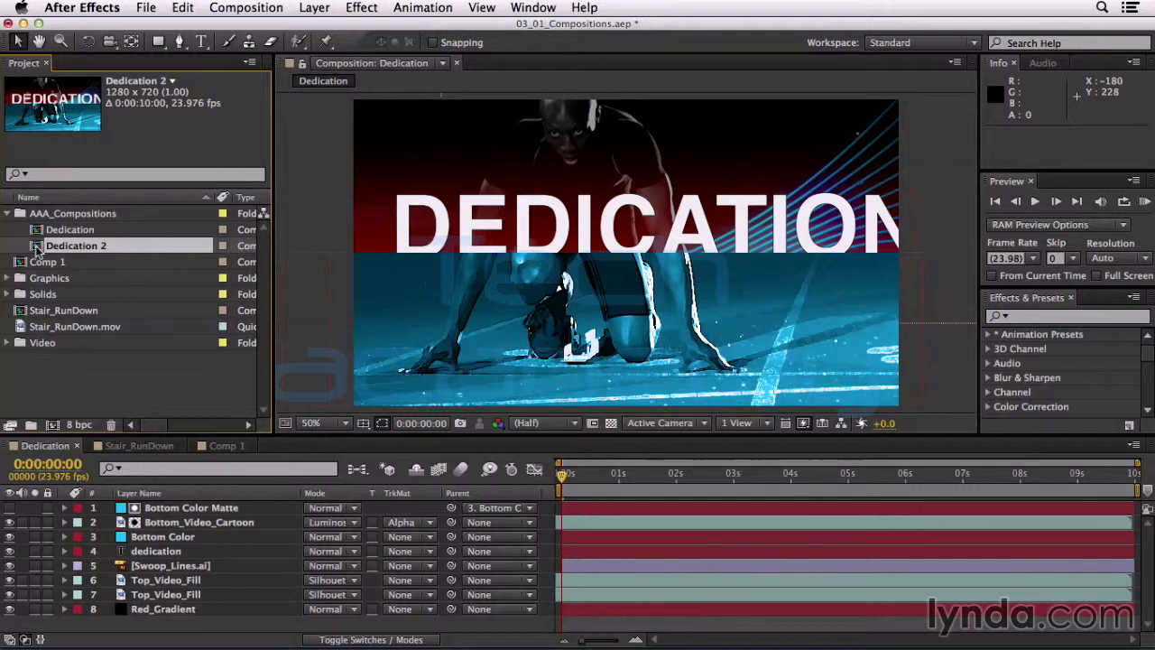
key("Return")
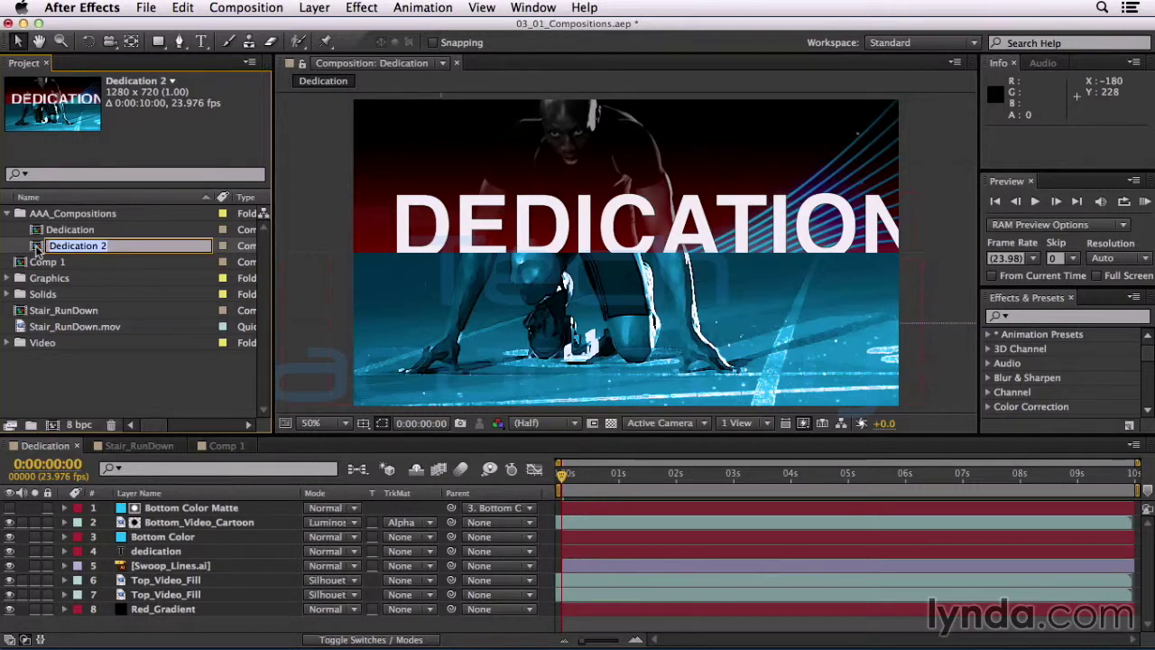
type("Deter")
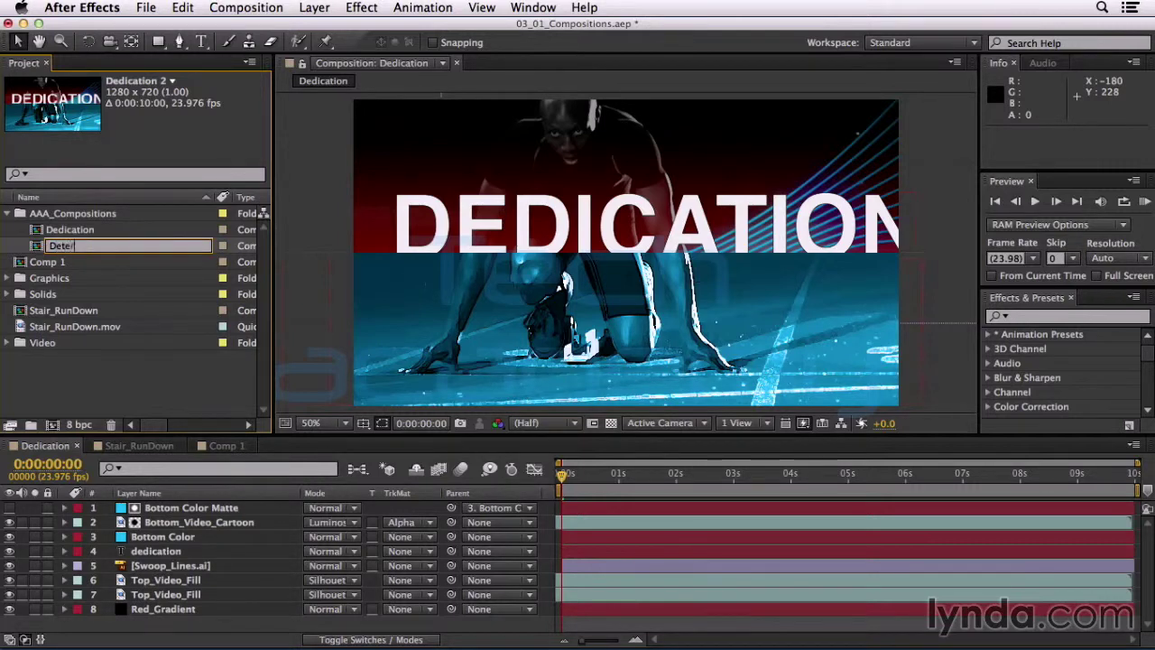
type("mination")
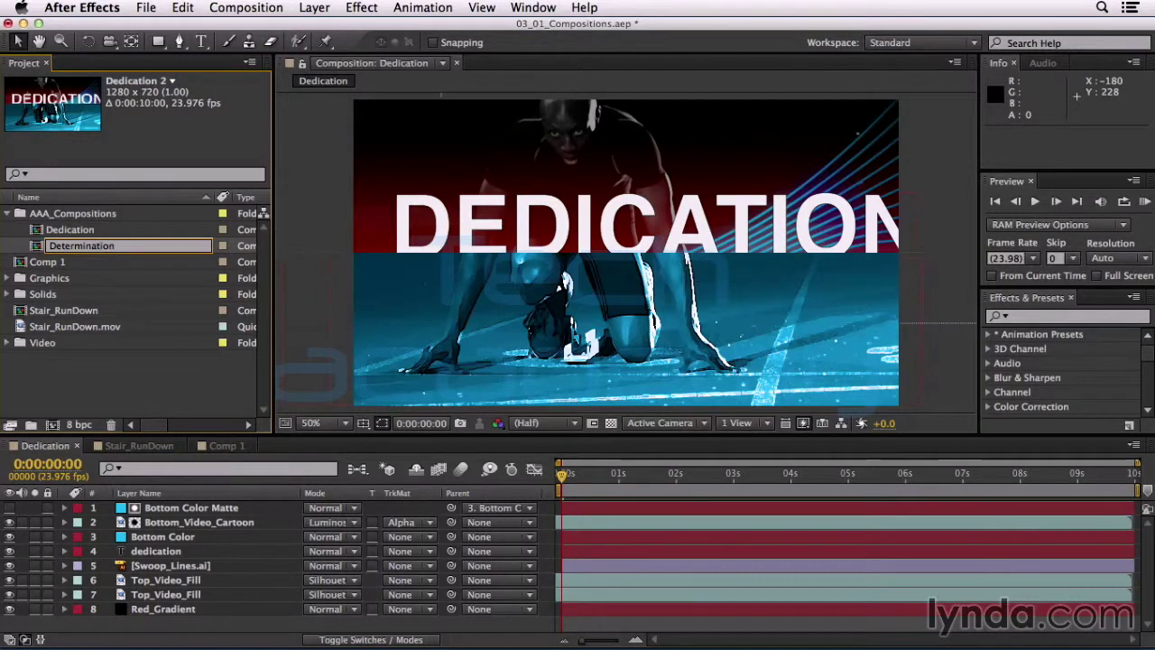
key("Return")
Open the Determination composition and replace the text of its dedication layer with "determination"
double_click(42, 252)
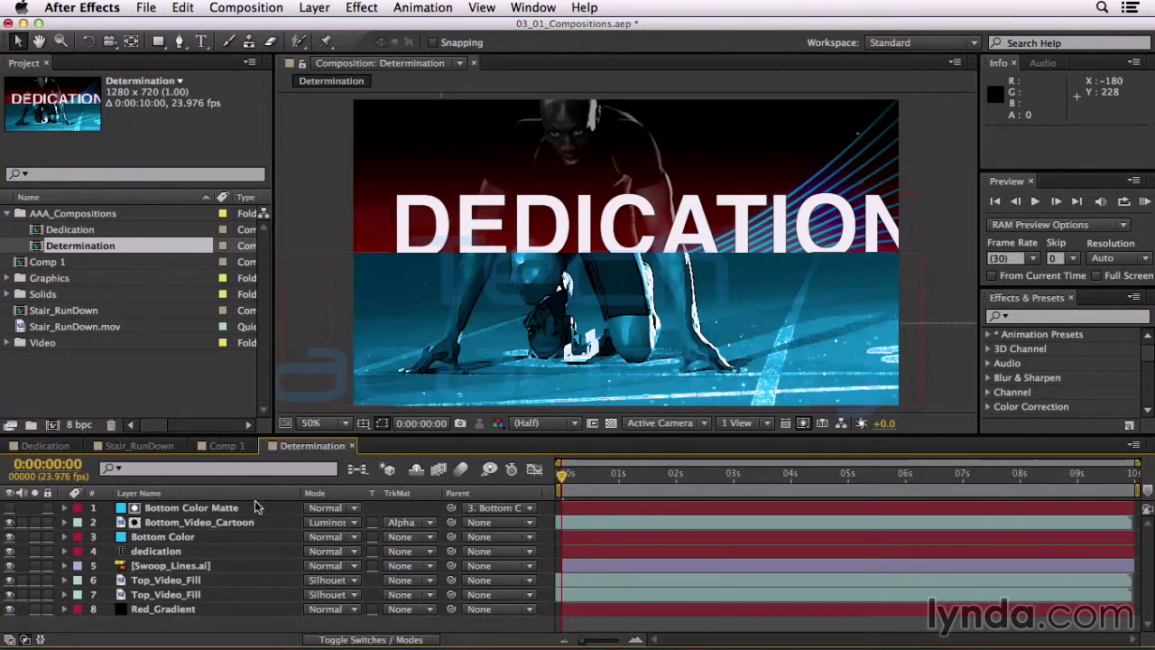
double_click(124, 552)
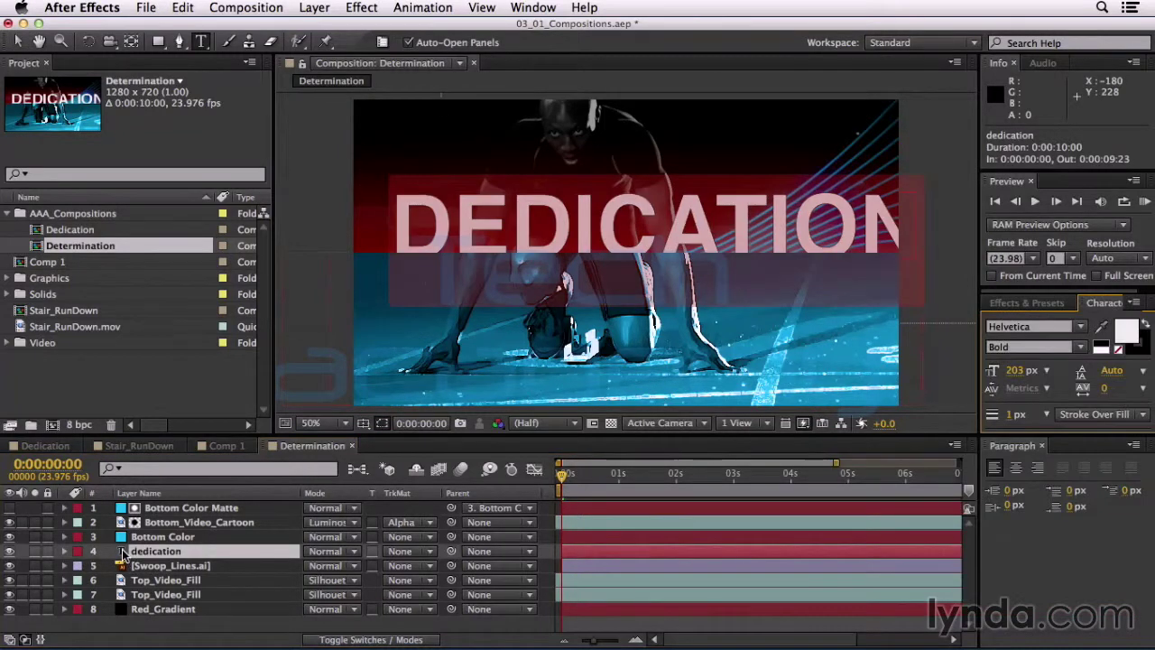
type("eterm")
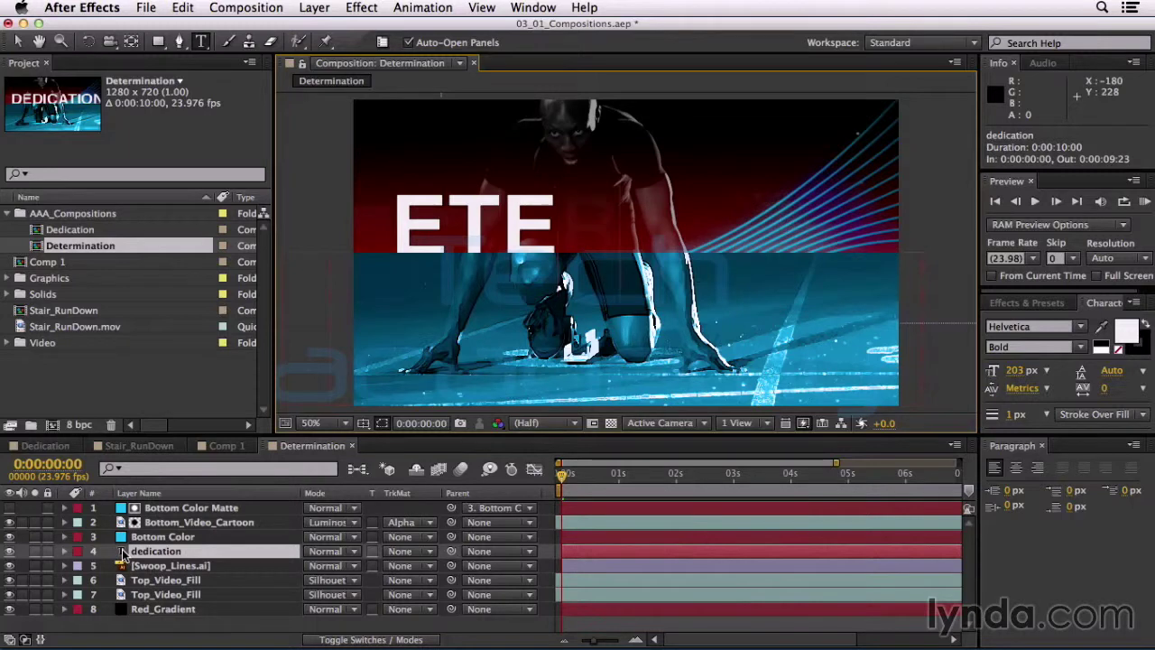
type("inati")
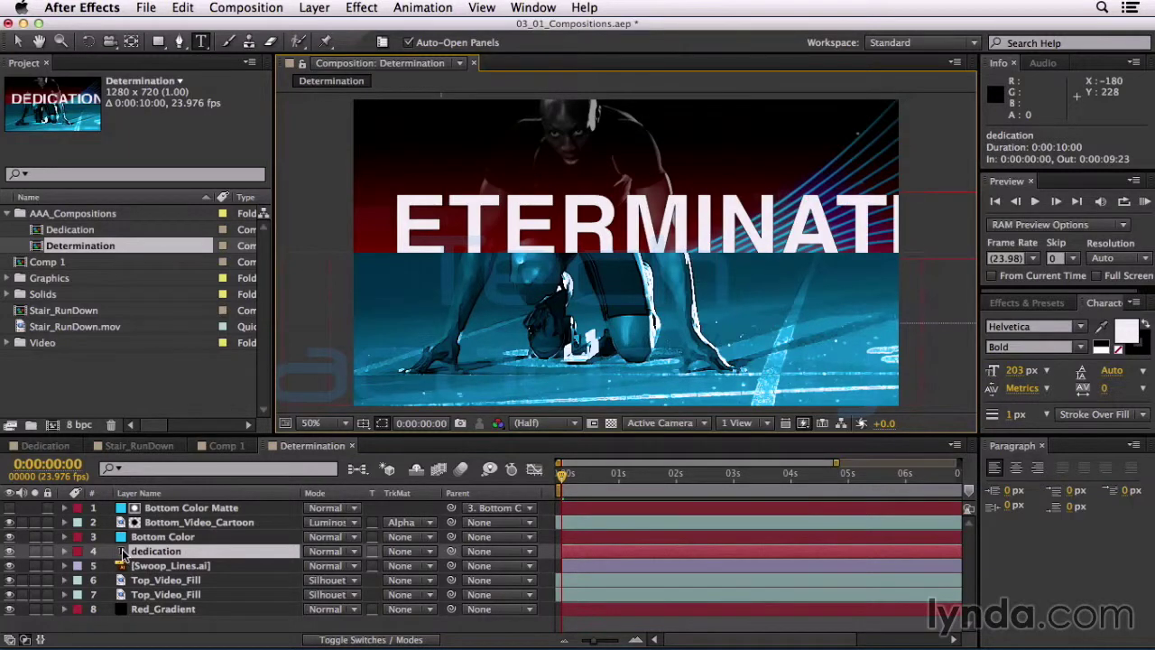
left_click(406, 194)
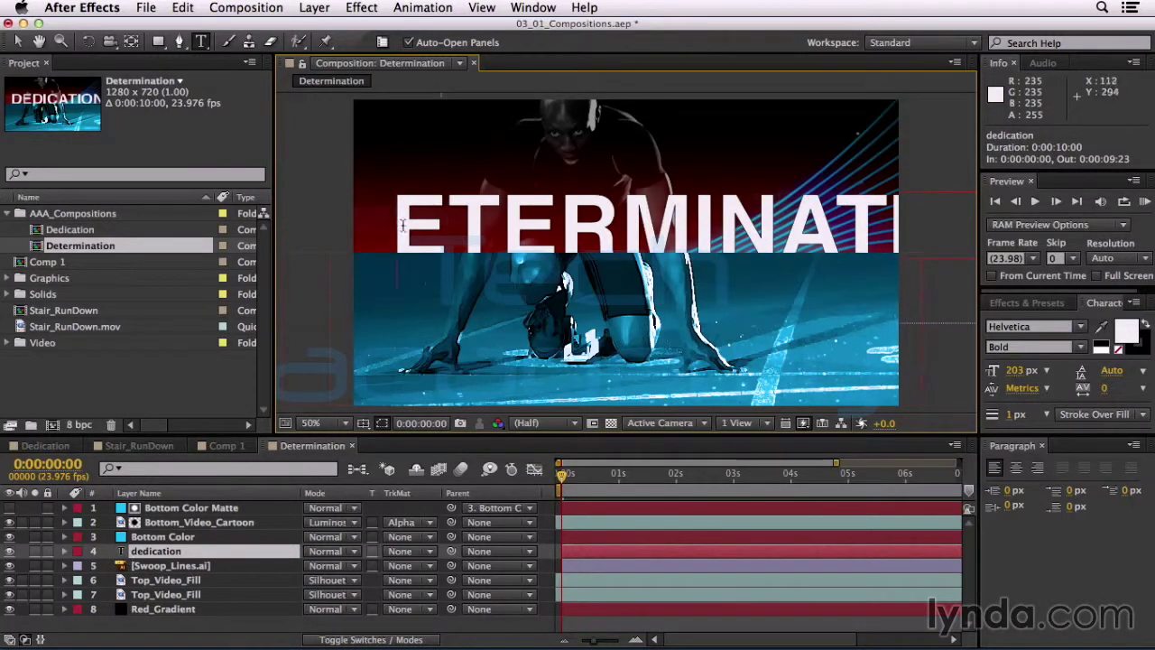
type("d")
left_click(18, 41)
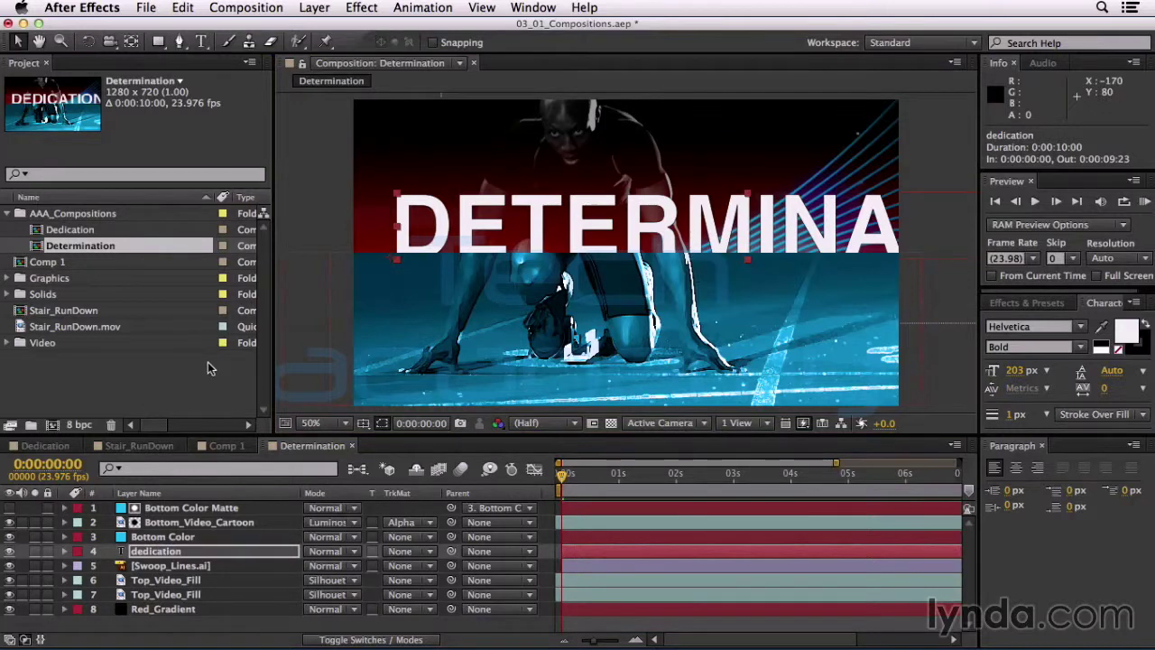
Review the Stair_RunDown, Comp 1 and Determination compositions one after another in the project
left_click(207, 361)
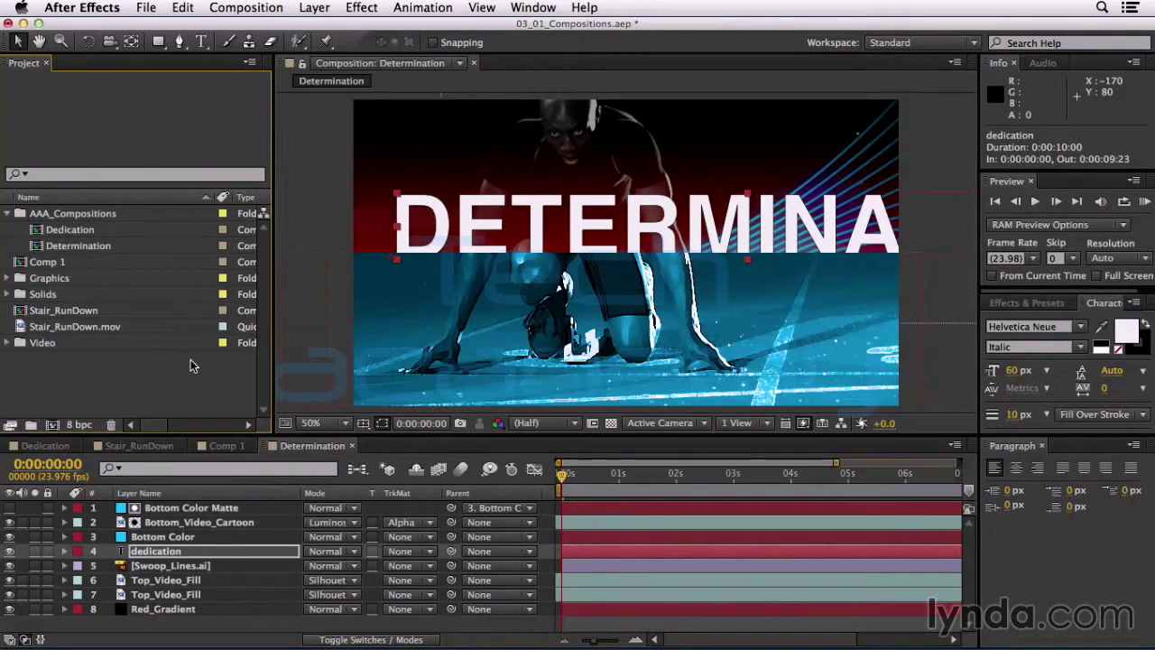
left_click(20, 310)
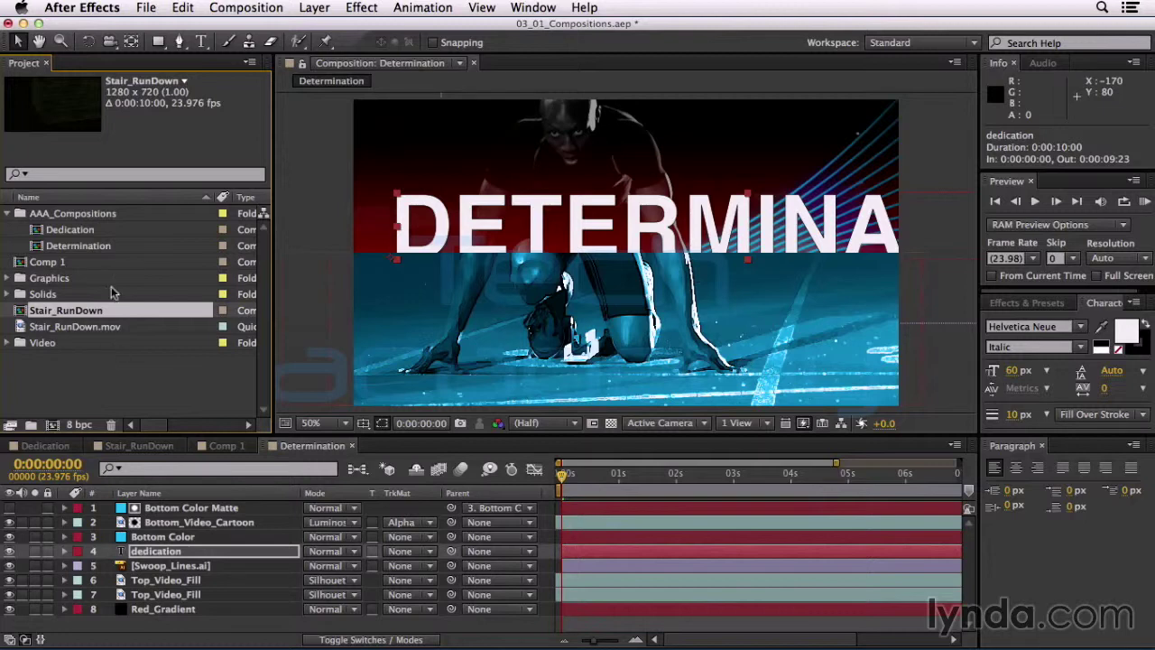
left_click(21, 262)
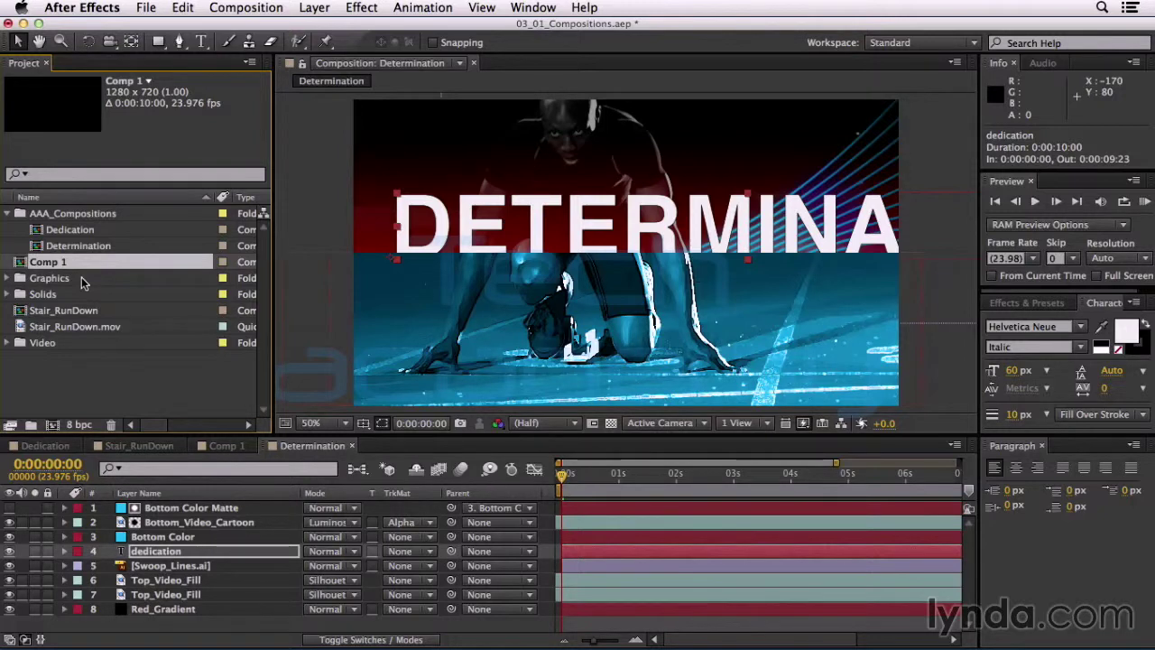
left_click(33, 245)
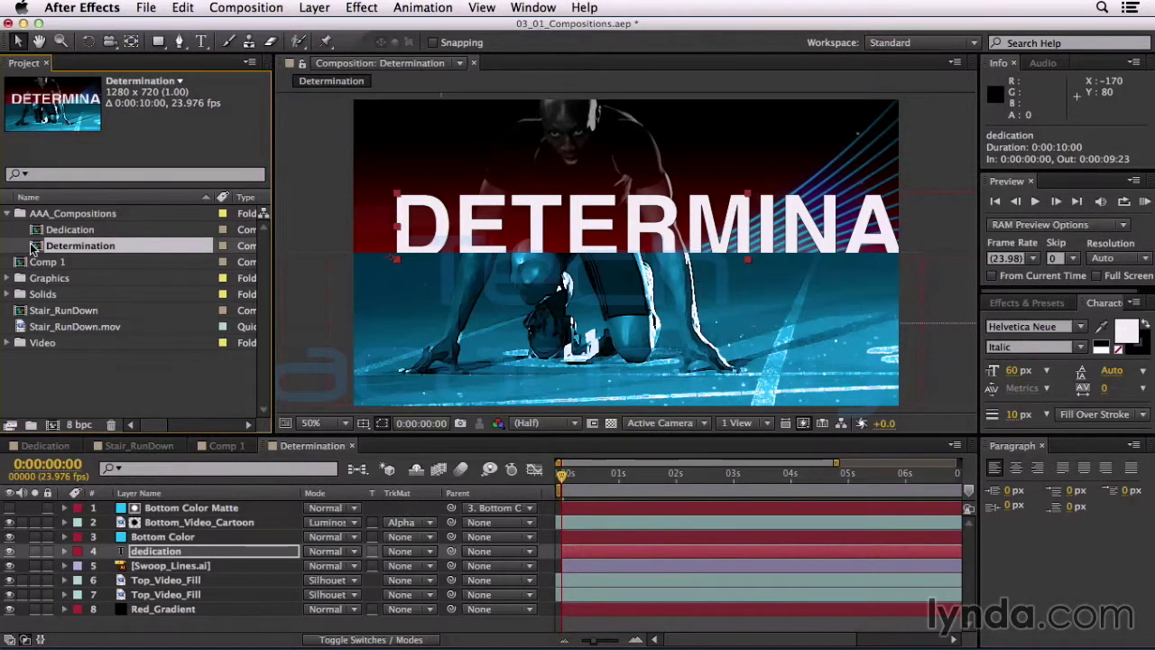